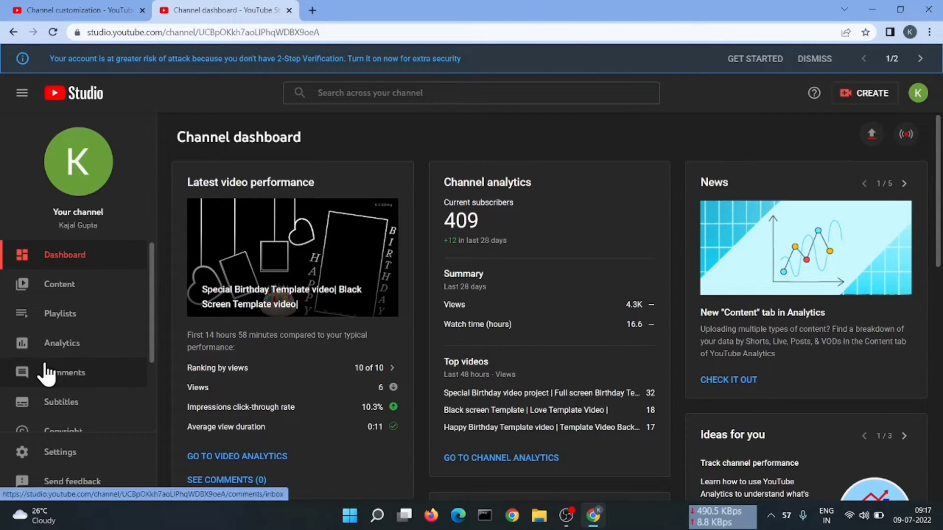
Step: Open the channel customization's basic info and go to the channel URL settings
{"action": "scroll", "coordinate": [47, 373], "scroll_direction": "down", "scroll_amount": 2}
{"action": "scroll", "coordinate": [47, 373], "scroll_direction": "down", "scroll_amount": 1}
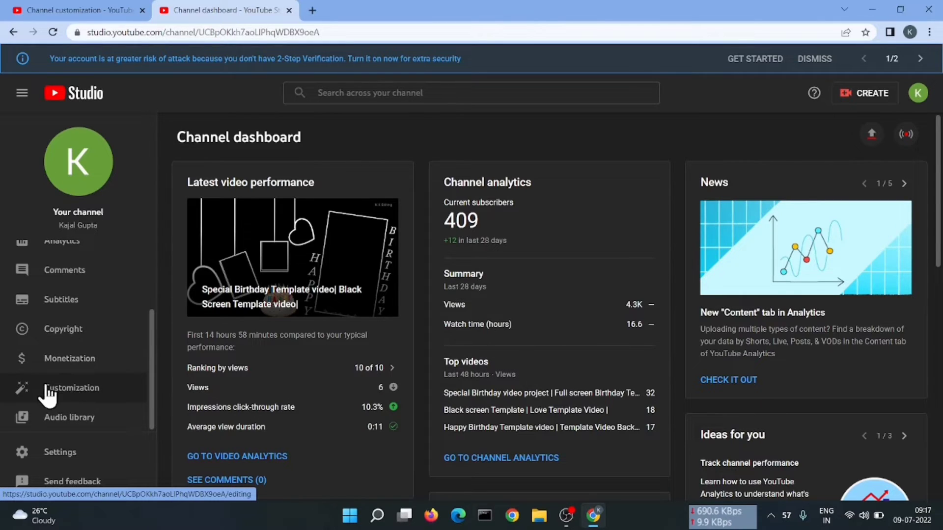
{"action": "left_click", "coordinate": [116, 396]}
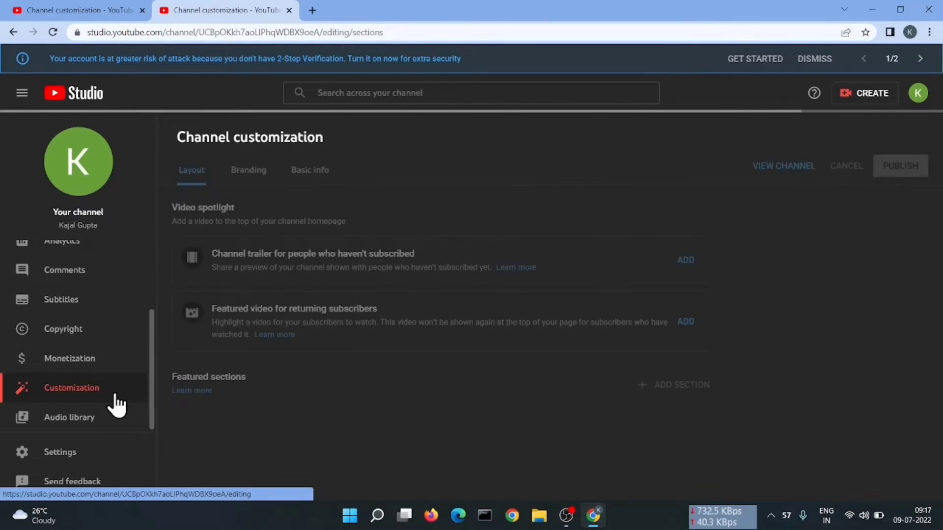
{"action": "left_click", "coordinate": [322, 175]}
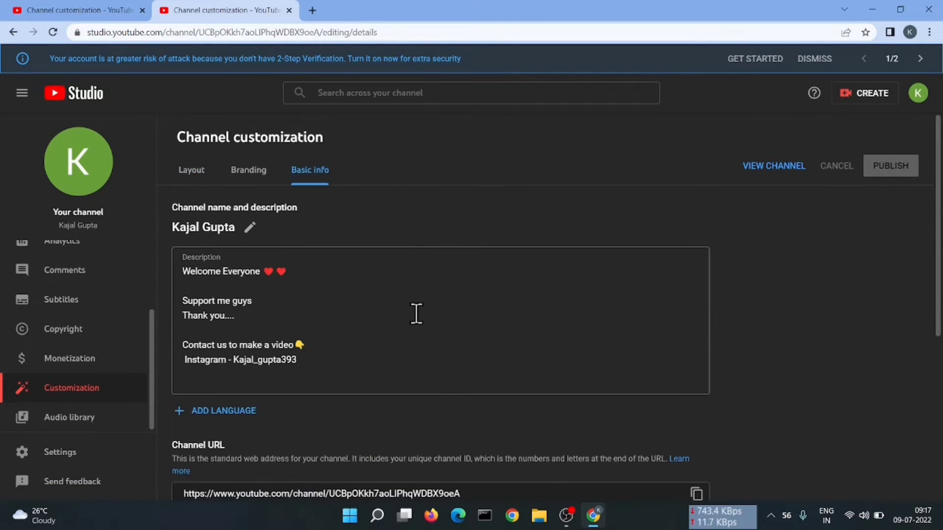
{"action": "scroll", "coordinate": [416, 312], "scroll_direction": "down", "scroll_amount": 3}
{"action": "scroll", "coordinate": [415, 312], "scroll_direction": "down", "scroll_amount": 2}
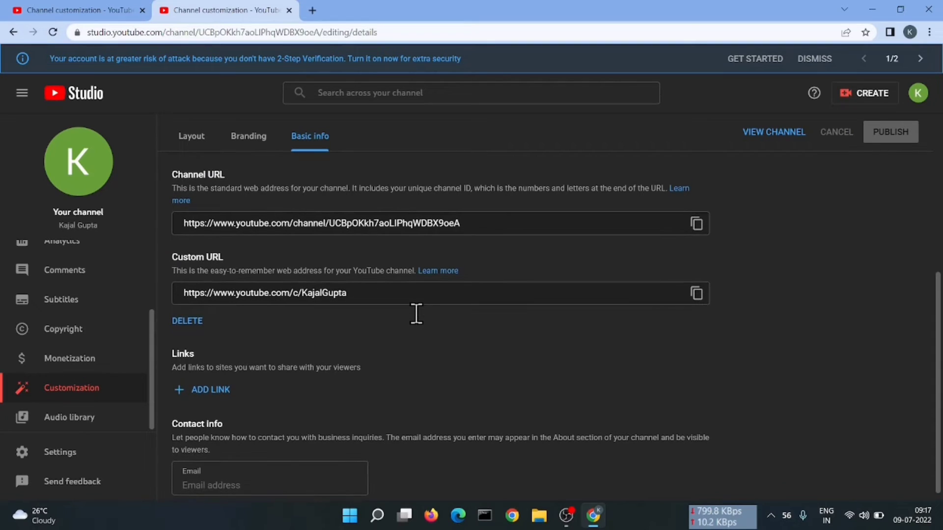
Step: Review the standard channel URL and the existing custom URL of the channel
{"action": "left_click_drag", "start_coordinate": [224, 181], "coordinate": [183, 185]}
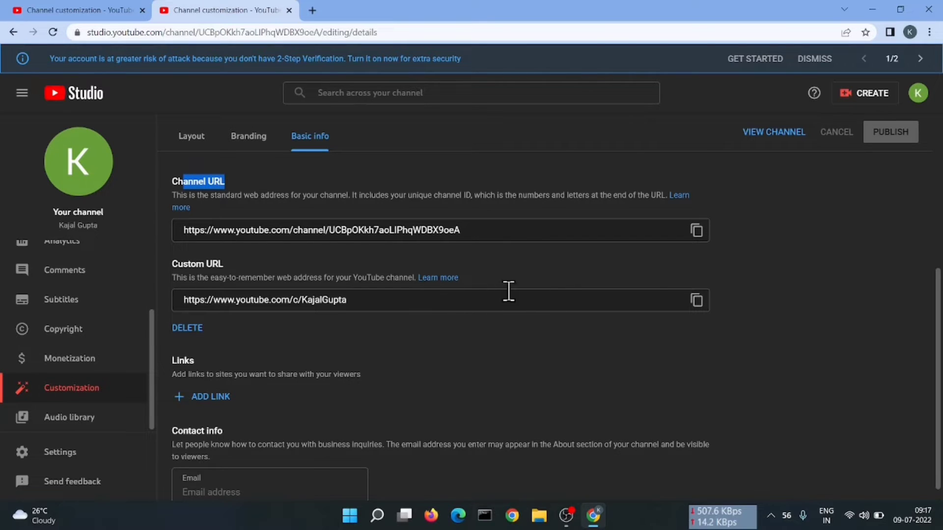
{"action": "left_click", "coordinate": [511, 323]}
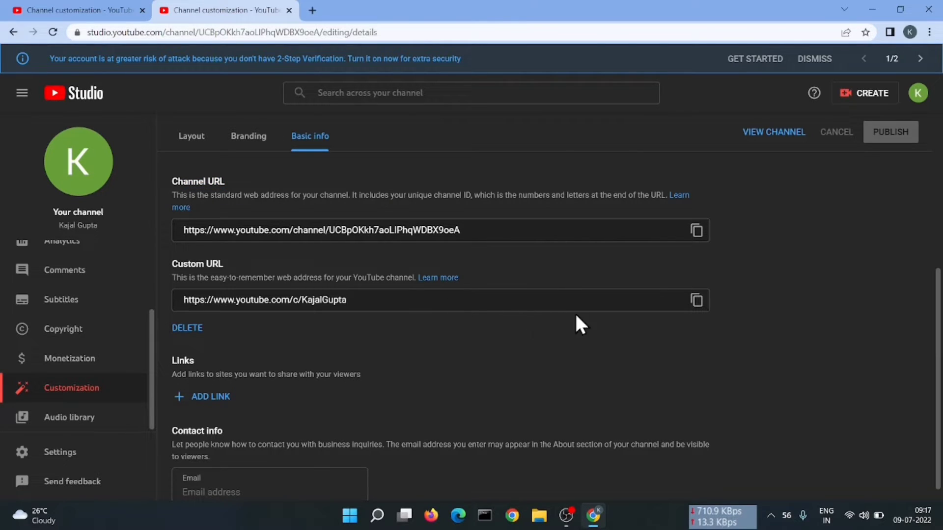
{"action": "left_click", "coordinate": [498, 232]}
{"action": "left_click_drag", "start_coordinate": [305, 231], "coordinate": [480, 234]}
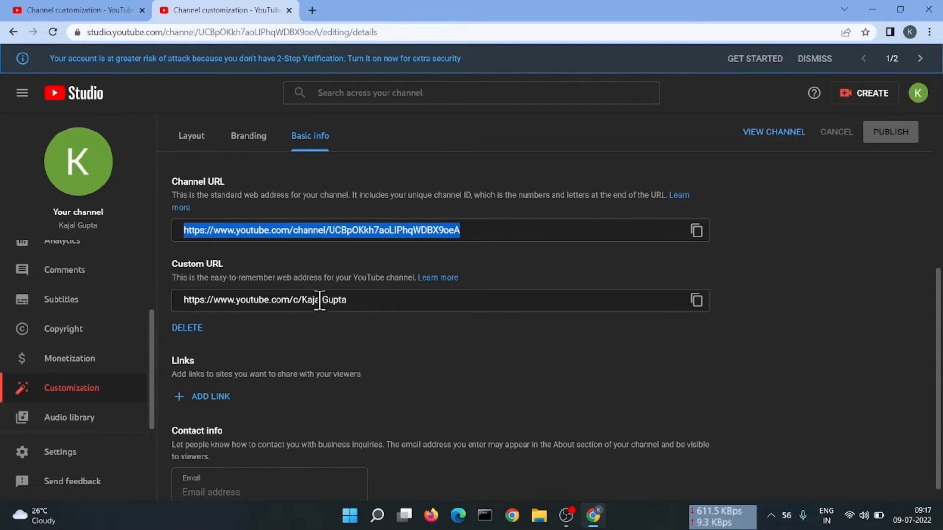
{"action": "left_click", "coordinate": [359, 298]}
{"action": "left_click_drag", "start_coordinate": [343, 299], "coordinate": [416, 299]}
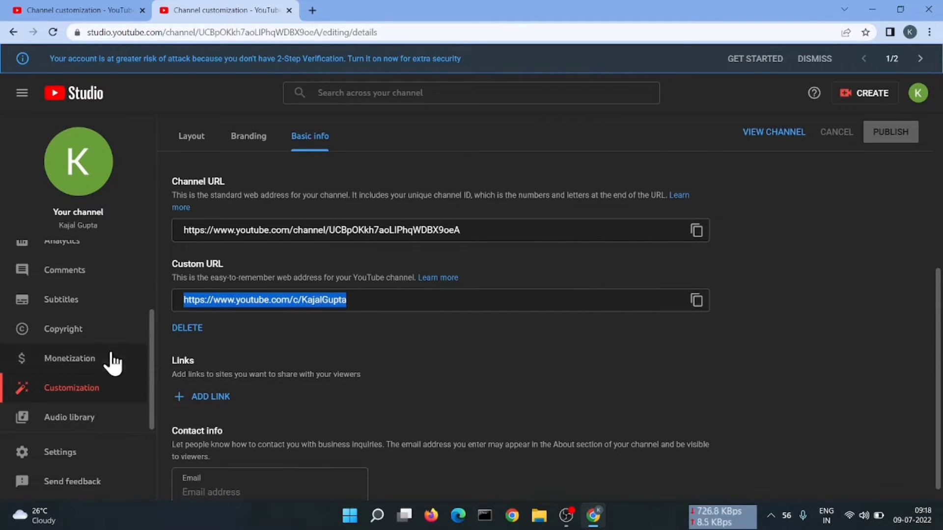
Step: Delete the channel's custom URL through the Google Account profile and confirm its removal
{"action": "left_click", "coordinate": [192, 328]}
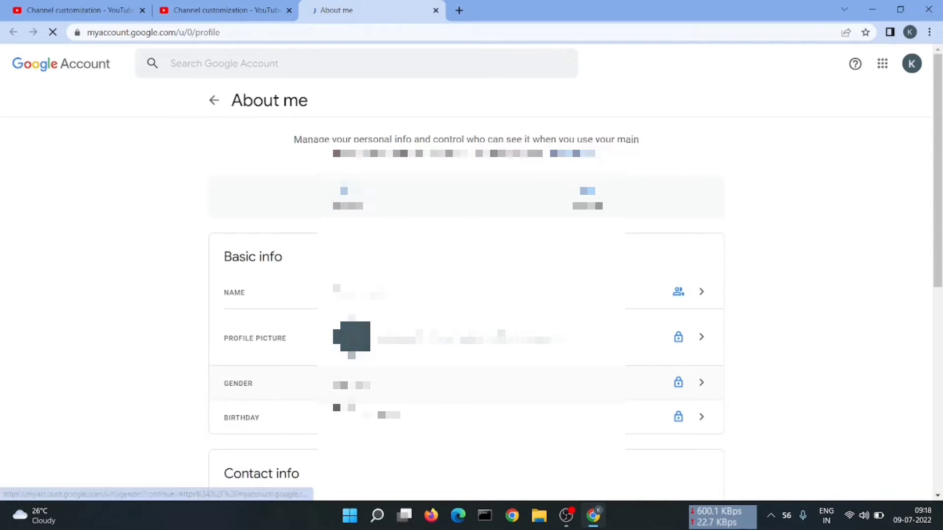
{"action": "scroll", "coordinate": [295, 354], "scroll_direction": "down", "scroll_amount": 1}
{"action": "scroll", "coordinate": [294, 351], "scroll_direction": "down", "scroll_amount": 8}
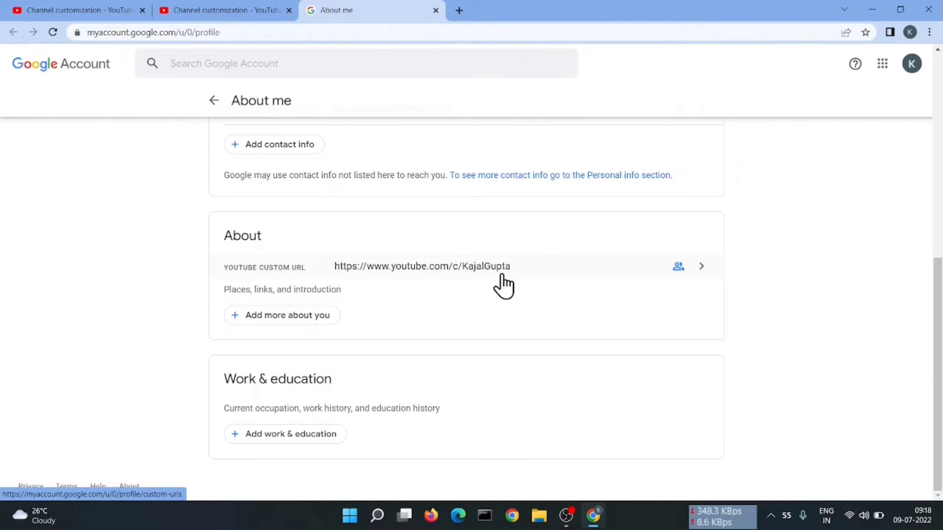
{"action": "left_click", "coordinate": [692, 268]}
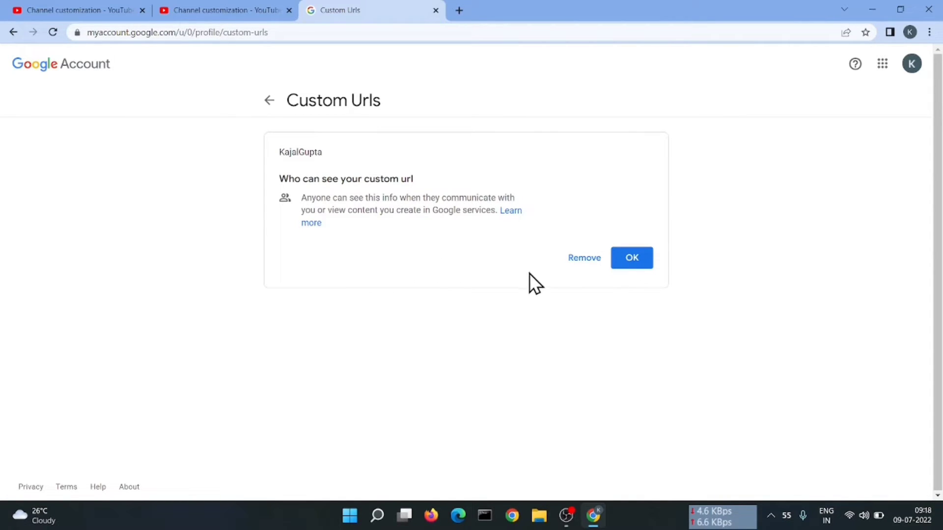
{"action": "left_click", "coordinate": [596, 267]}
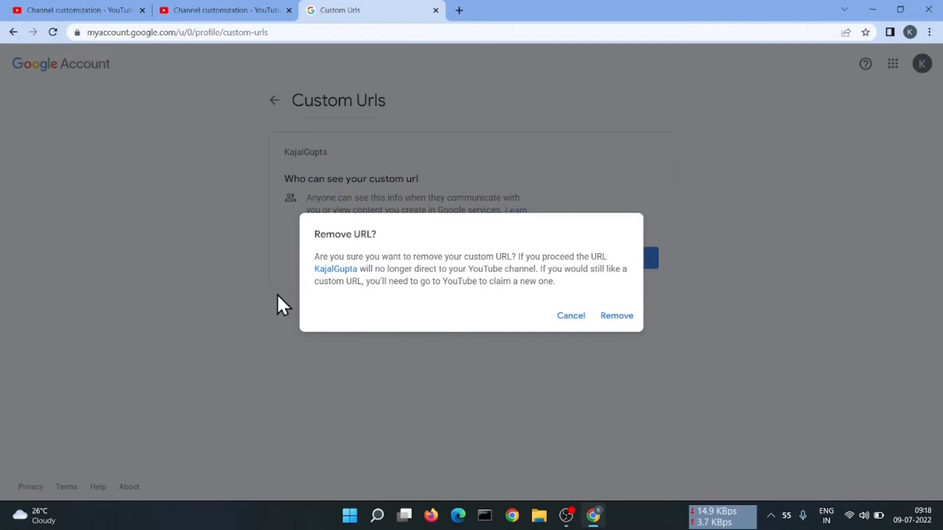
{"action": "left_click", "coordinate": [617, 317]}
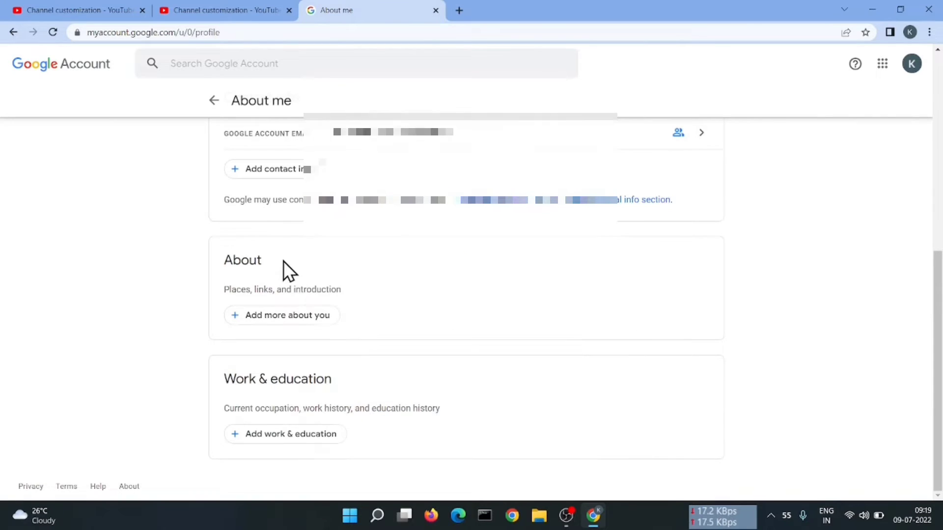
Step: Check the profile's About section, return to the channel's basic info page and reload it
{"action": "left_click_drag", "start_coordinate": [217, 256], "coordinate": [367, 288]}
{"action": "left_click", "coordinate": [367, 288]}
{"action": "left_click", "coordinate": [252, 5]}
{"action": "scroll", "coordinate": [381, 361], "scroll_direction": "down", "scroll_amount": 1}
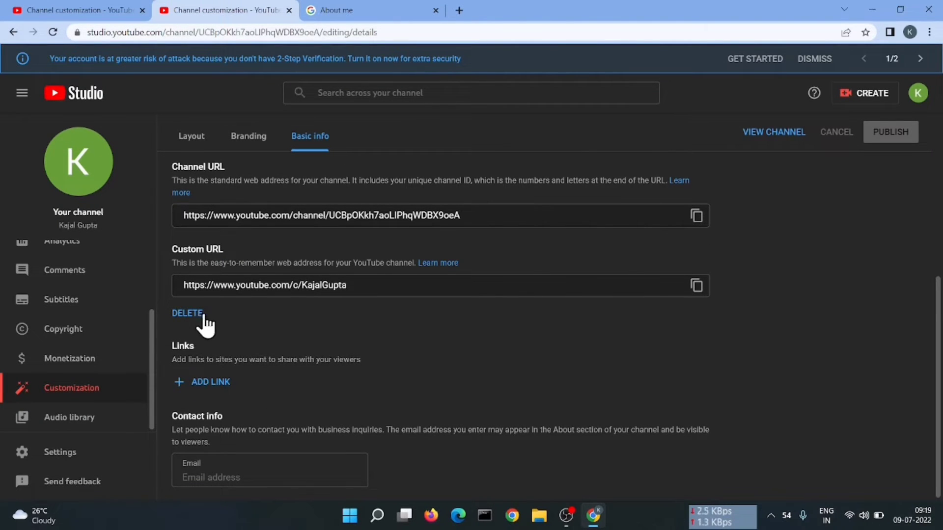
{"action": "left_click", "coordinate": [53, 32]}
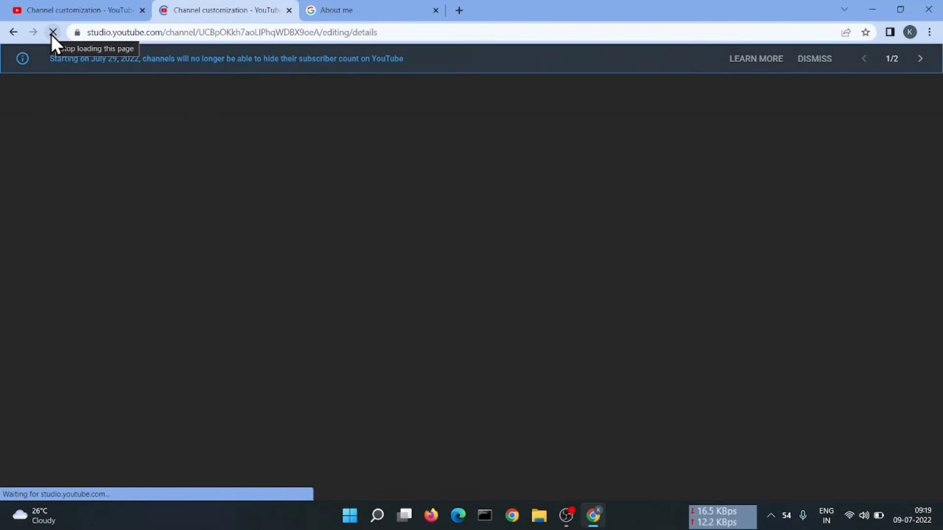
{"action": "scroll", "coordinate": [388, 253], "scroll_direction": "down", "scroll_amount": 4}
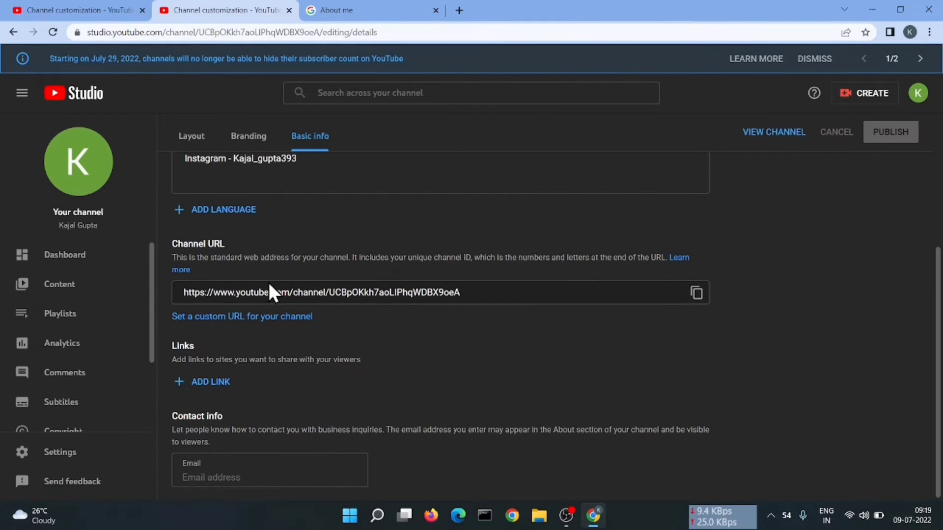
Step: Check the standard channel URL and start setting a custom URL for the channel
{"action": "left_click", "coordinate": [493, 294]}
{"action": "left_click_drag", "start_coordinate": [454, 293], "coordinate": [239, 293]}
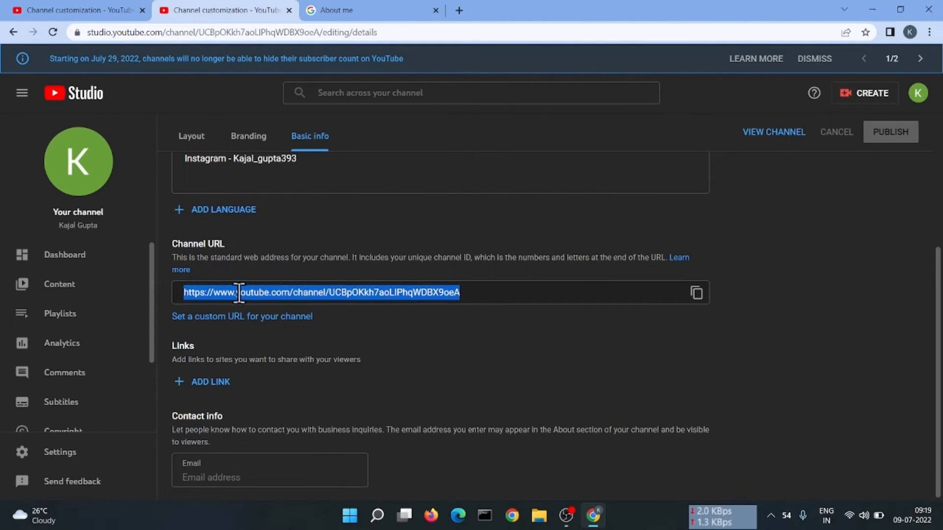
{"action": "left_click", "coordinate": [289, 317]}
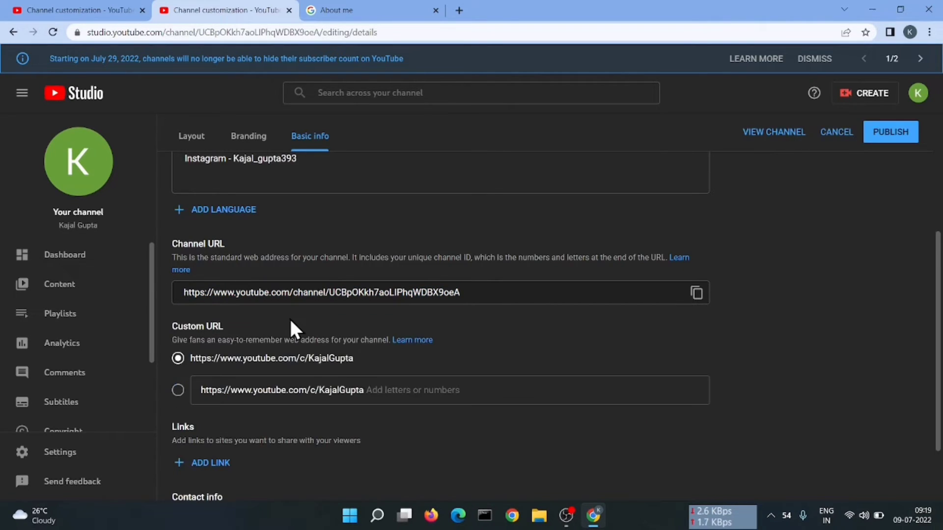
Step: Try the custom URL option that allows extra letters or numbers, and return to the plain suggested URL
{"action": "left_click", "coordinate": [396, 393]}
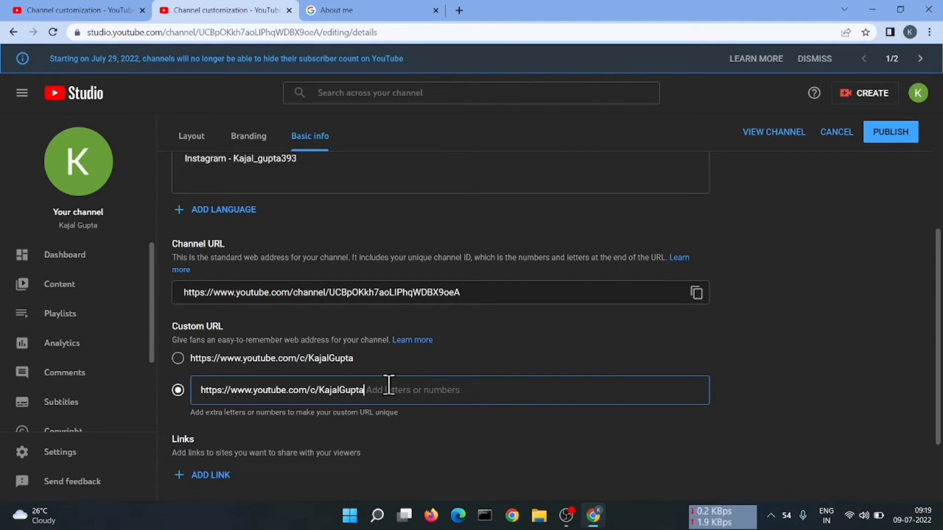
{"action": "left_click", "coordinate": [353, 366]}
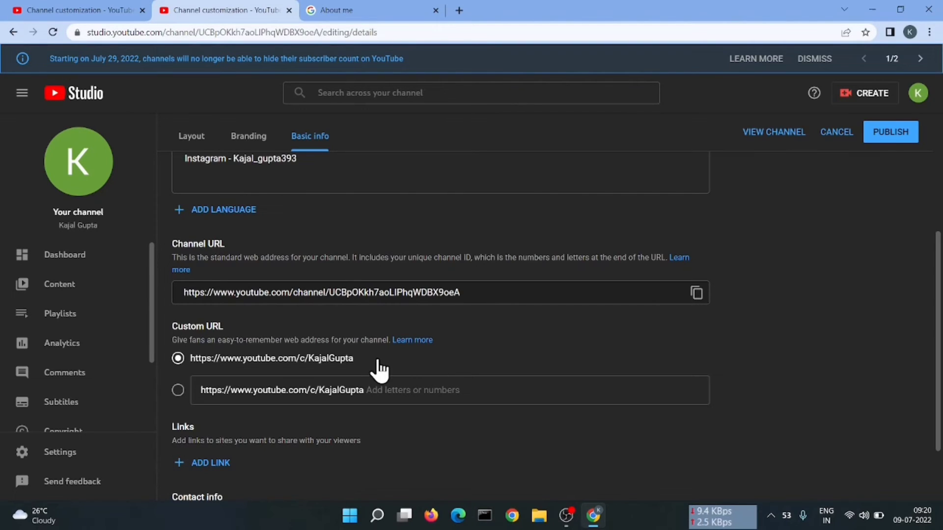
{"action": "left_click_drag", "start_coordinate": [308, 358], "coordinate": [350, 358]}
{"action": "double_click", "coordinate": [326, 359]}
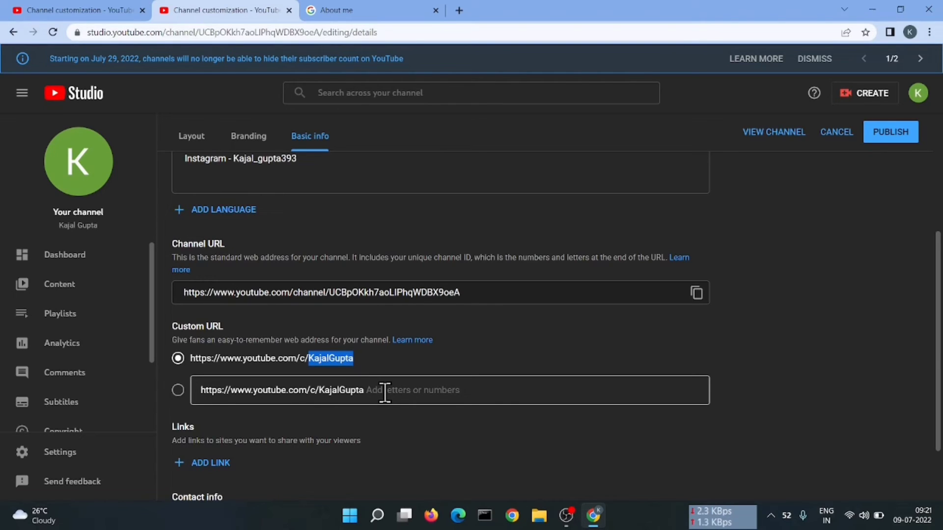
Step: Try the suffixes "jg" and "5565" on the custom URL, clear them and reselect the plain suggested URL
{"action": "left_click", "coordinate": [178, 391]}
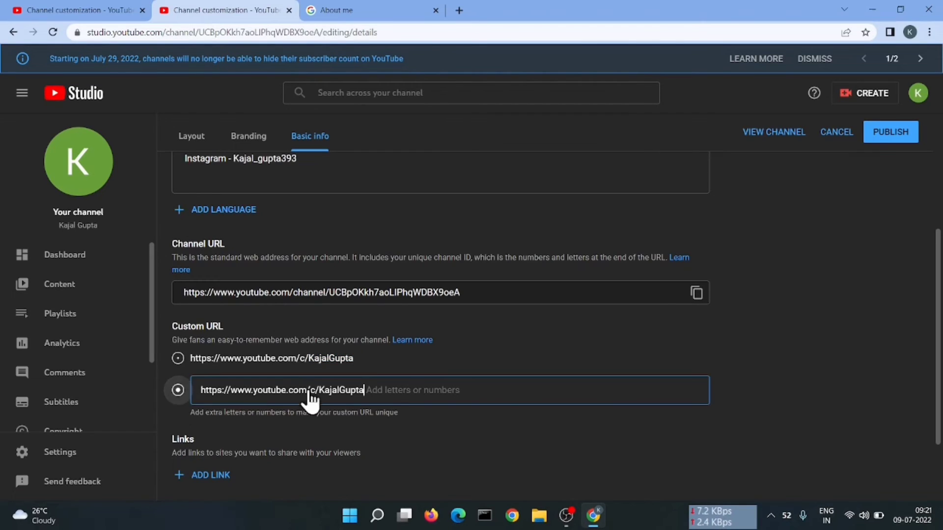
{"action": "type", "text": "jg"}
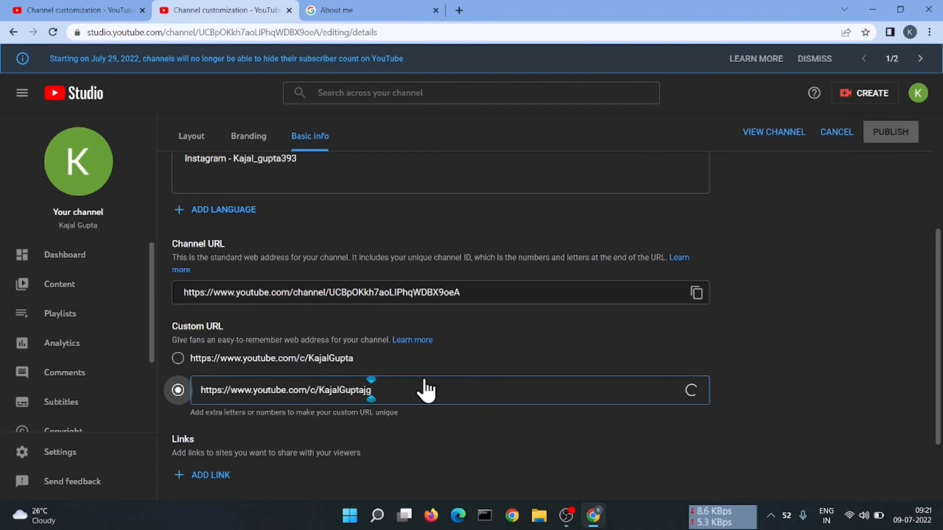
{"action": "key", "text": "BackSpace"}
{"action": "key", "text": "BackSpace"}
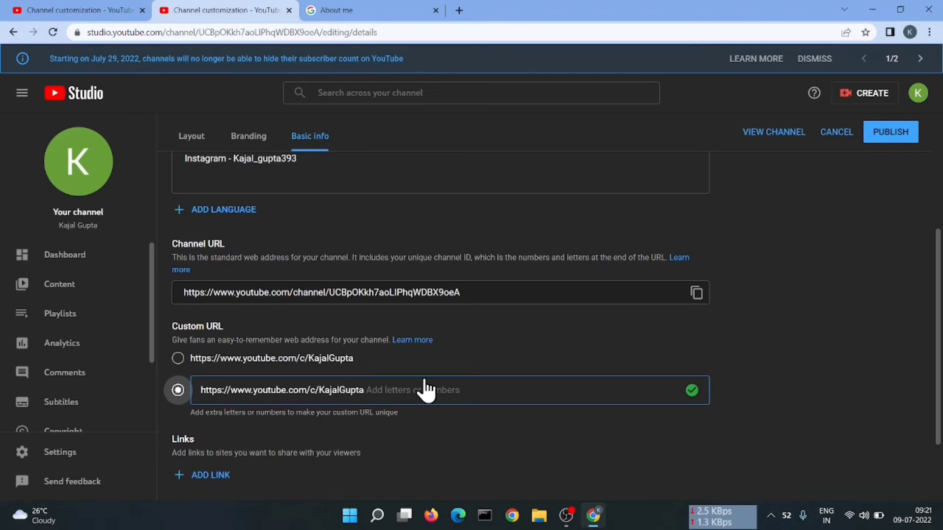
{"action": "type", "text": "5"}
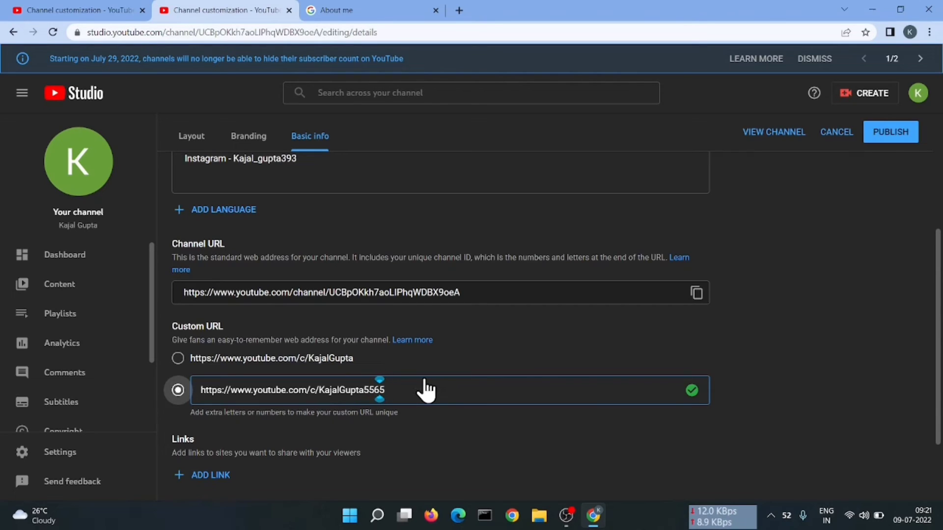
{"action": "key", "text": "BackSpace"}
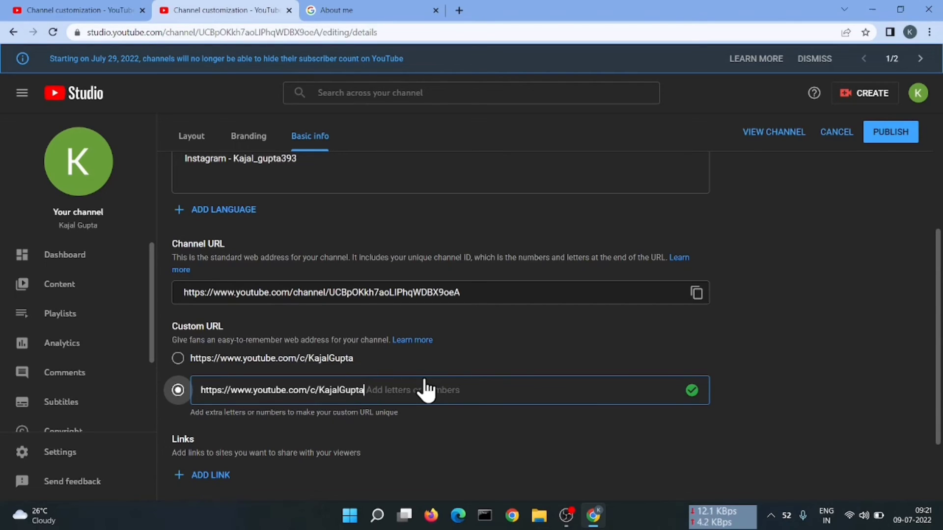
{"action": "left_click", "coordinate": [316, 363]}
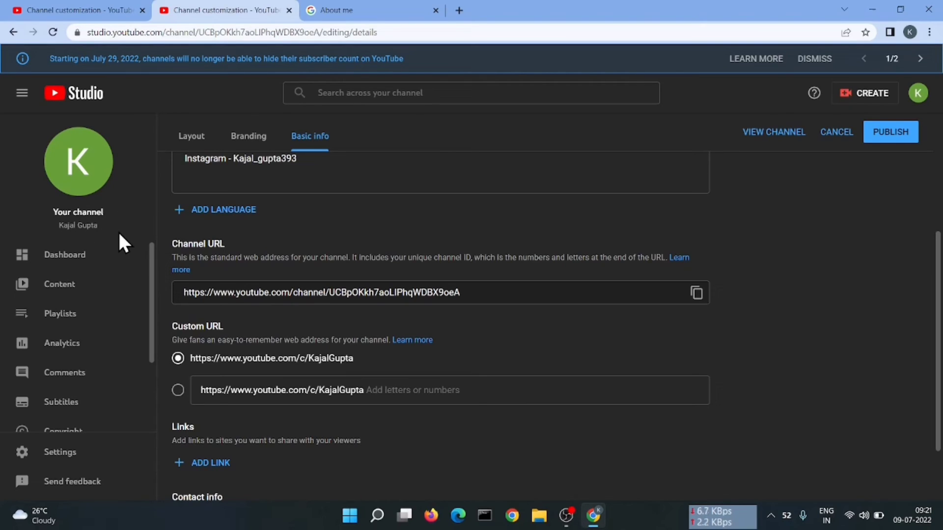
Step: Choose the suggested custom URL without extra characters, publish the change and confirm the custom URL
{"action": "left_click", "coordinate": [183, 398]}
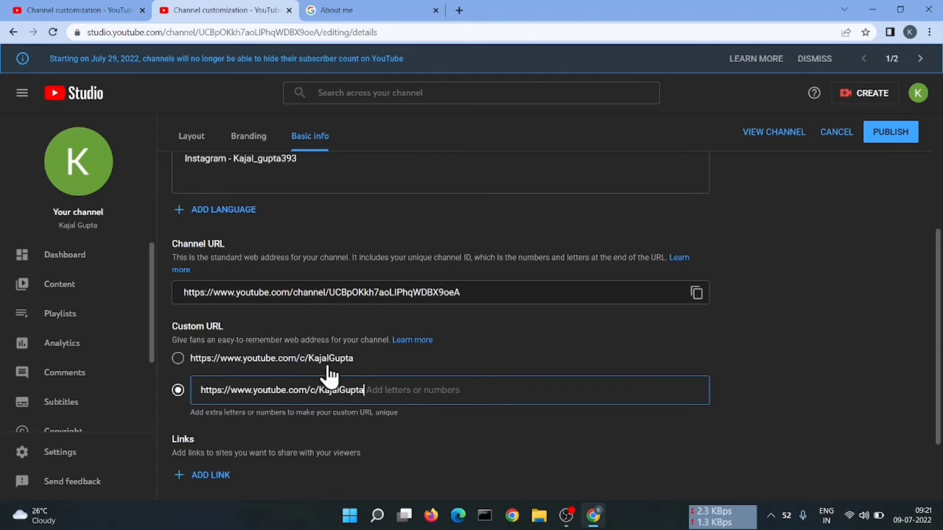
{"action": "left_click", "coordinate": [298, 363]}
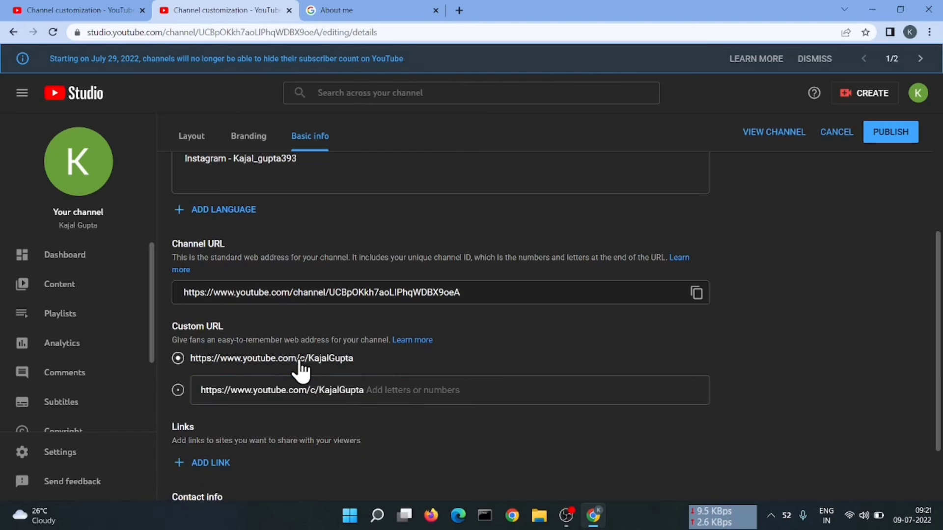
{"action": "left_click", "coordinate": [902, 130]}
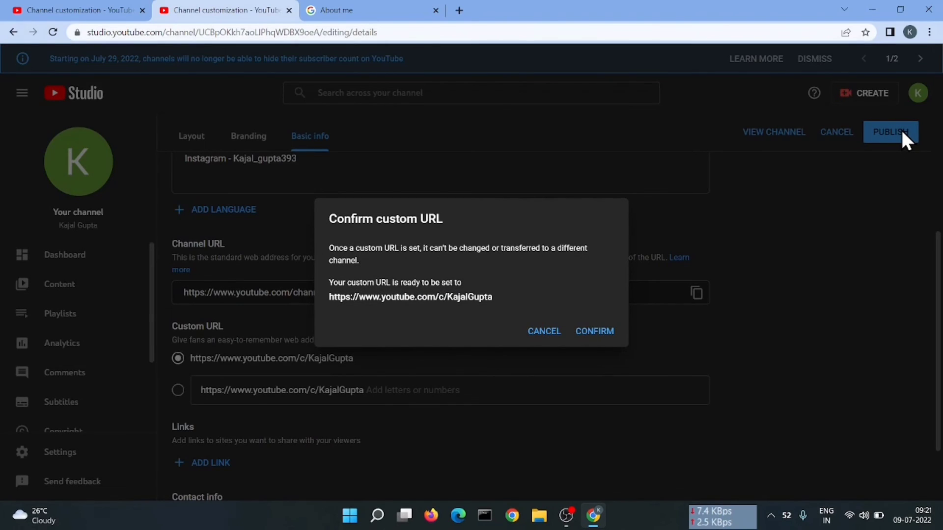
{"action": "left_click", "coordinate": [594, 331]}
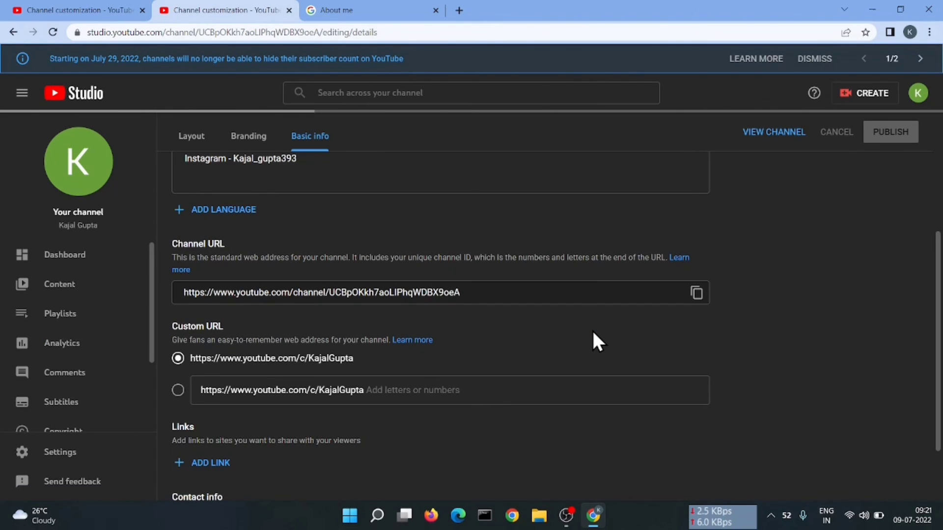